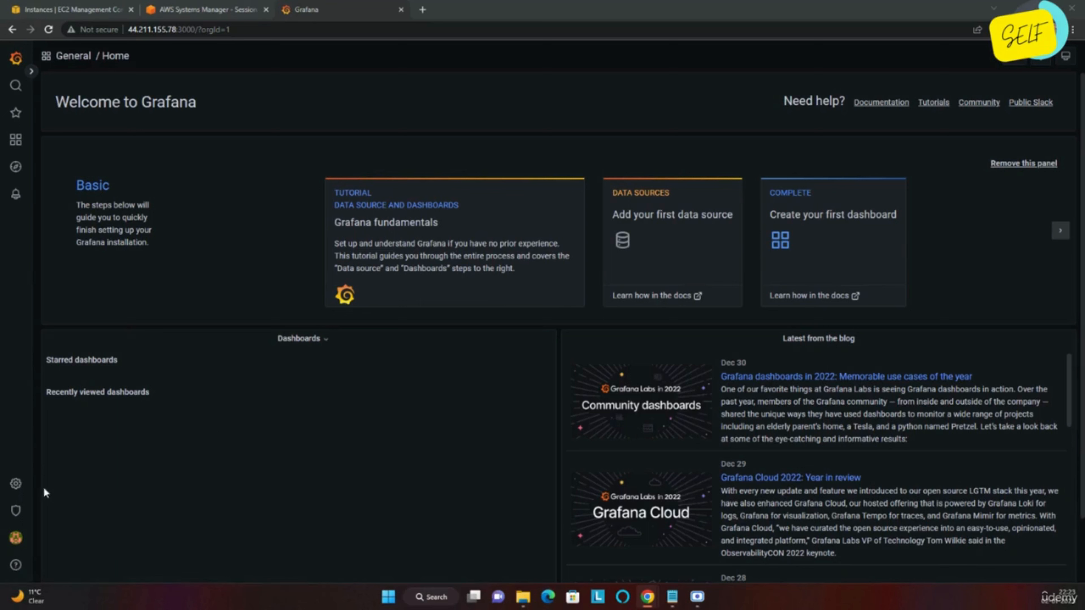
Step: Bring up the Configuration menu from the gear icon in the sidebar of the Grafana home page
mouse_move(17, 488)
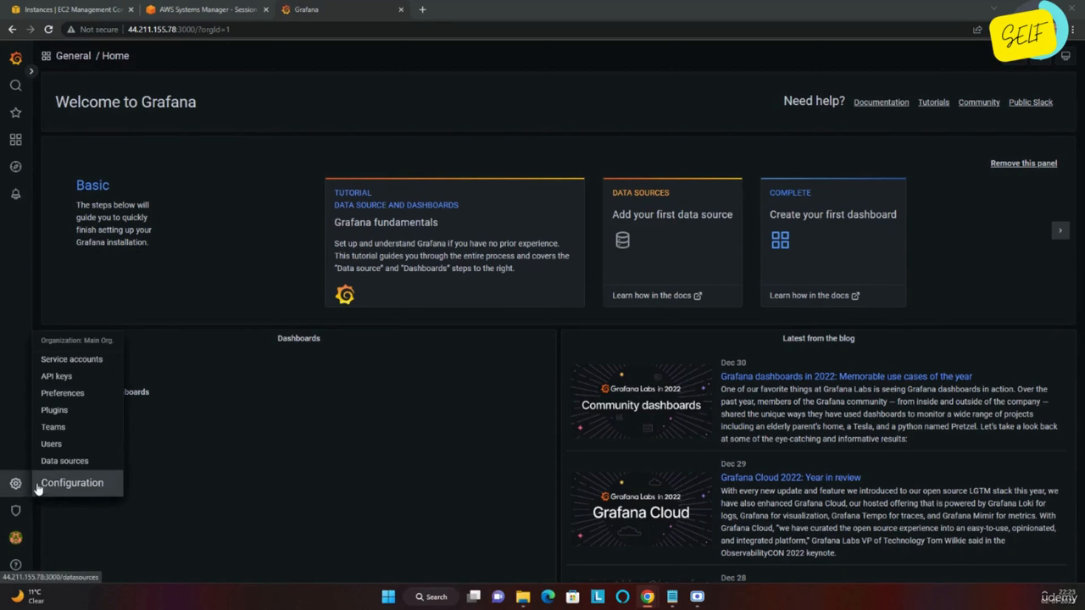
Step: From the Data sources page, add a new data source of type Prometheus
click(70, 462)
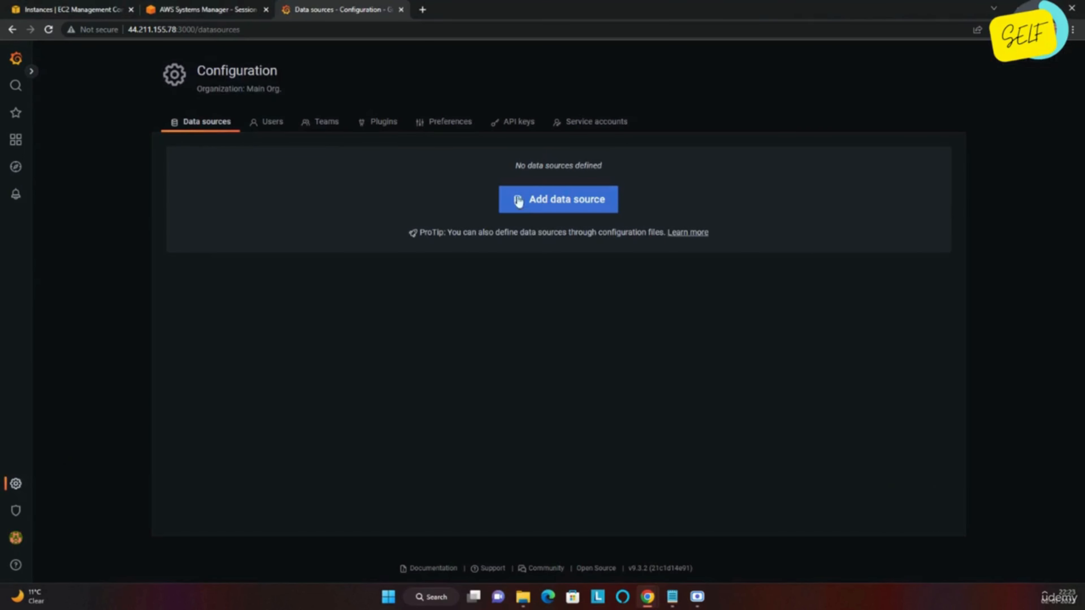
click(549, 209)
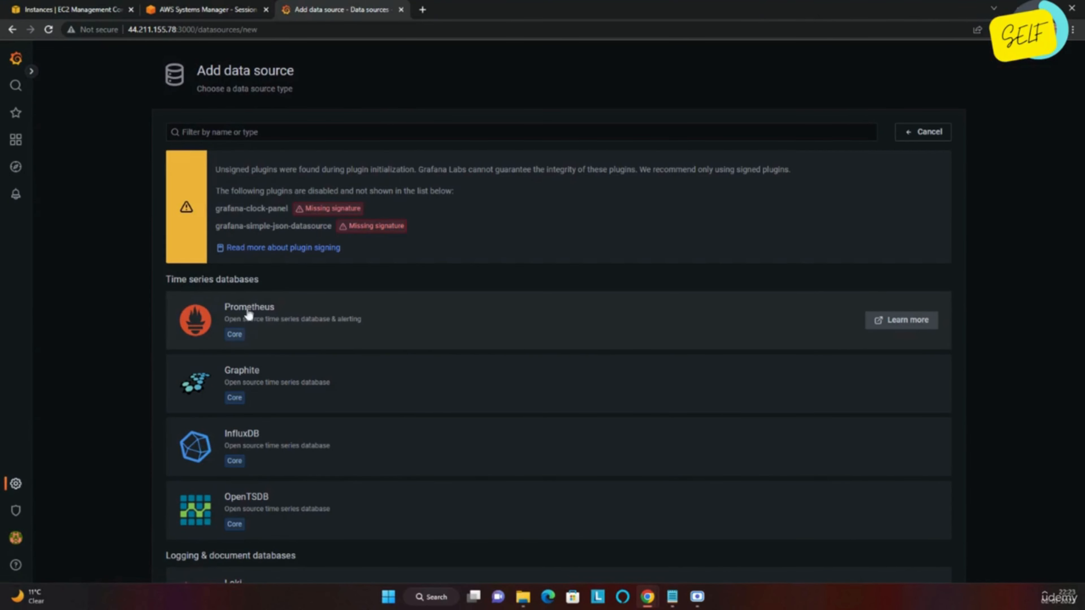
click(262, 321)
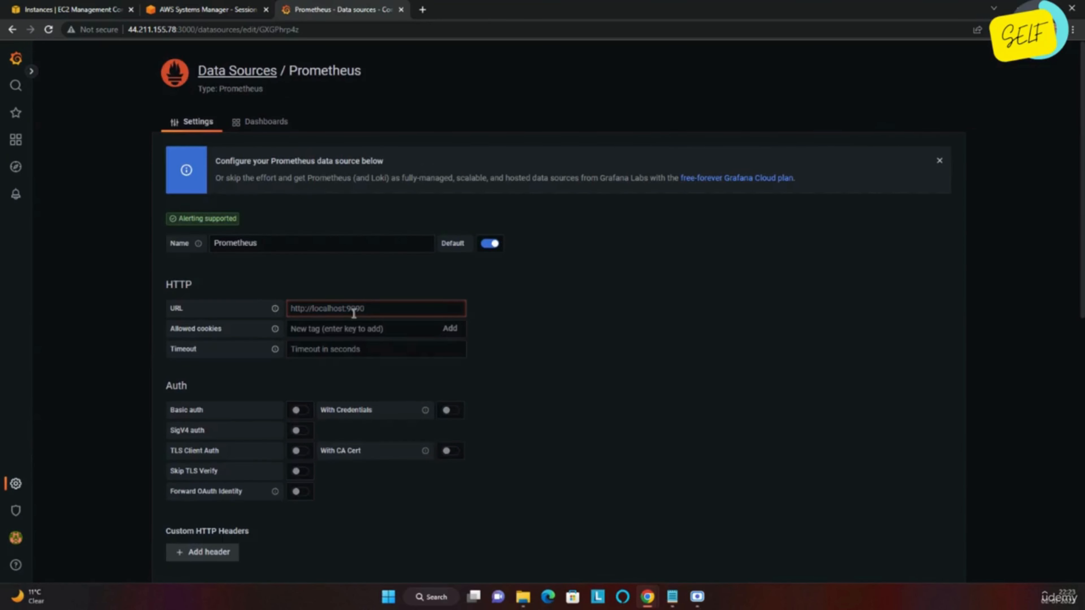
click(352, 313)
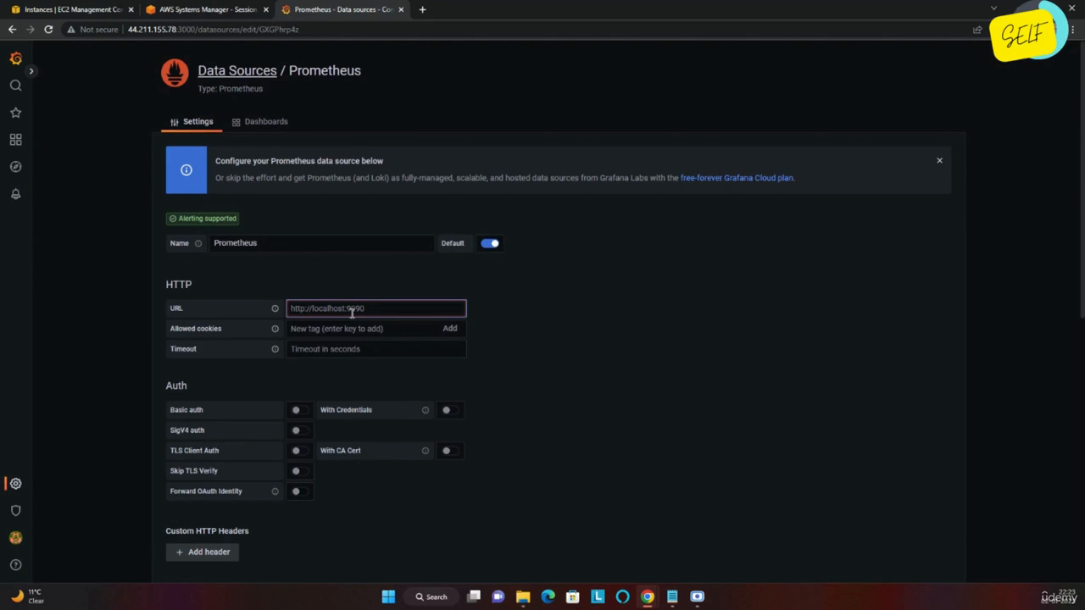
text(HTTP:/)
key(BackSpace)
key(BackSpace)
key(BackSpace)
key(BackSpace)
key(BackSpace)
key(BackSpace)
text(http://)
click(105, 8)
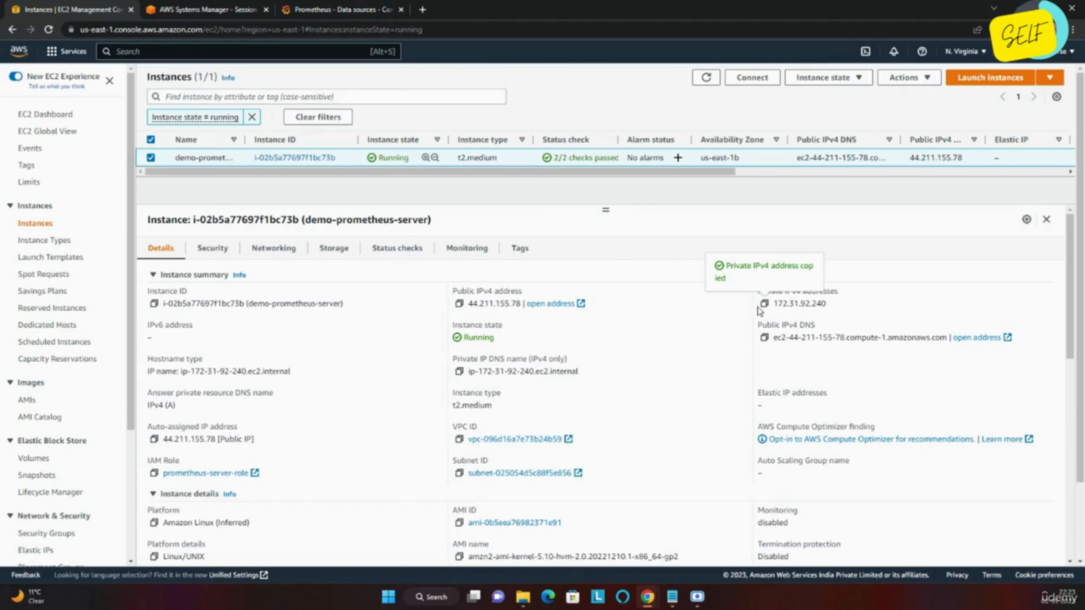
click(380, 7)
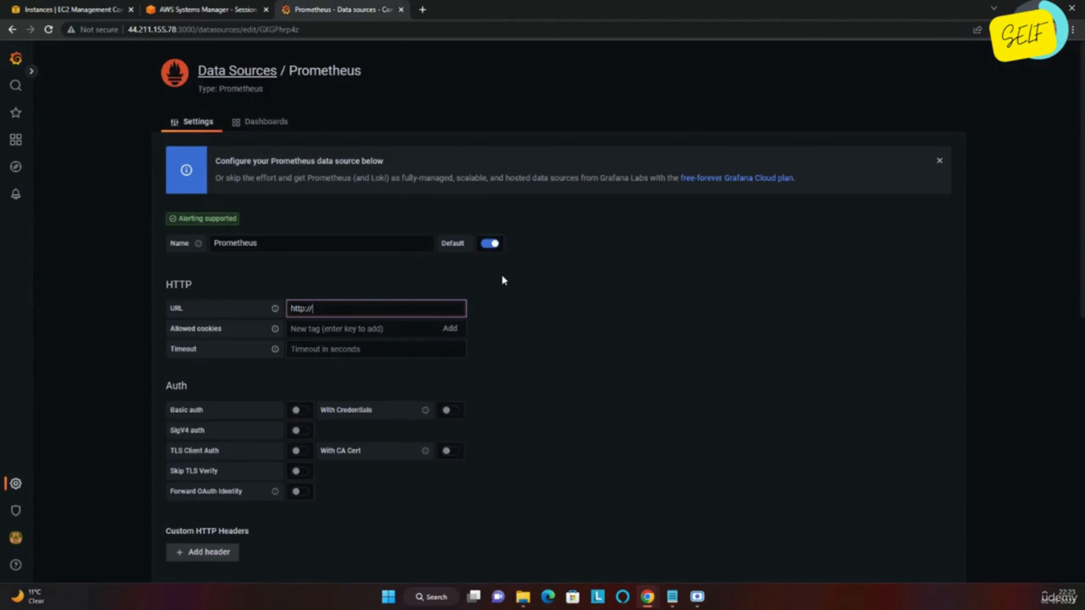
text(172.31.92.240)
text(:9090)
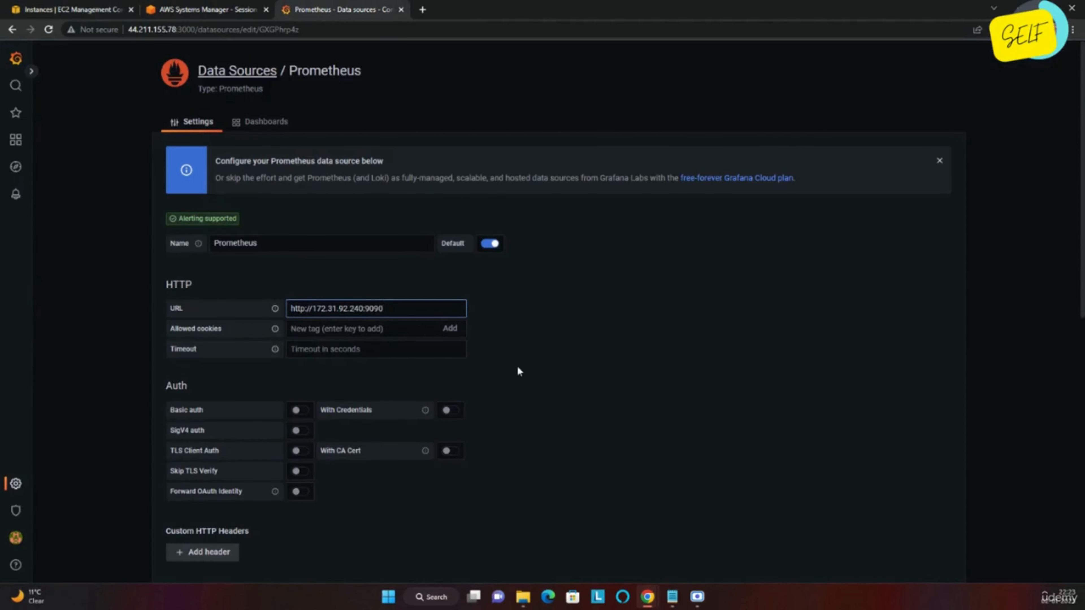
scroll(516, 366, down, 1)
Step: Turn on Basic auth and enter the user name and password
click(299, 346)
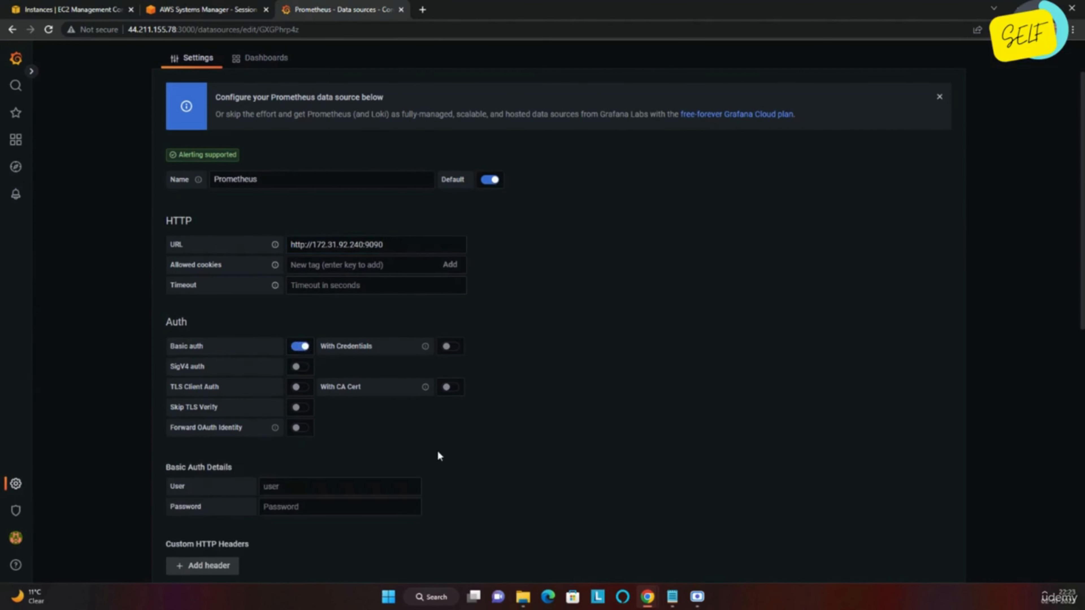
click(346, 488)
text(admin)
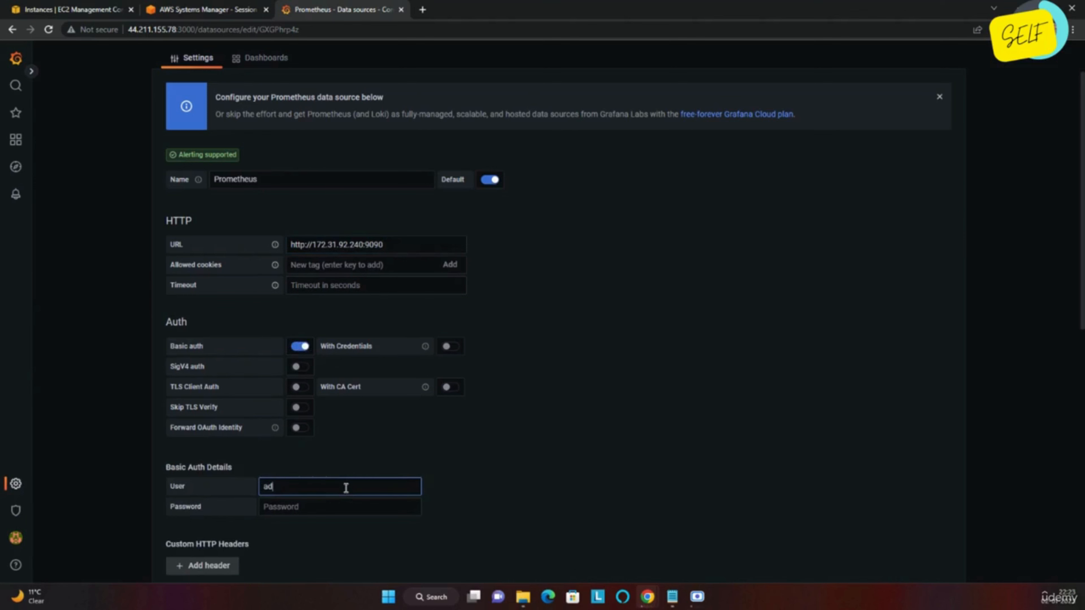
key(Tab)
text(password)
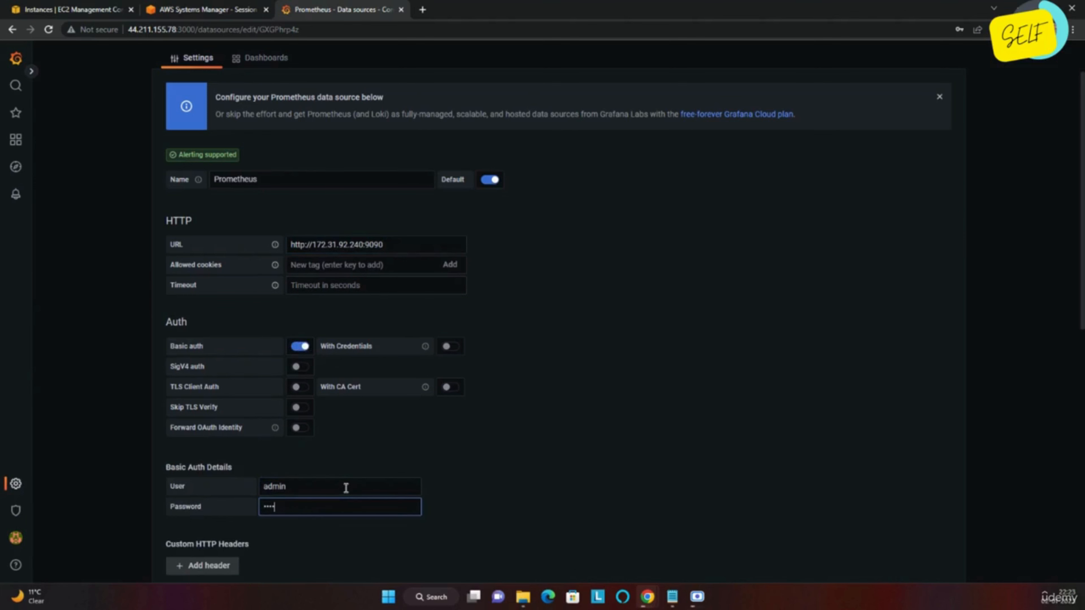
Step: Save and test the data source, confirming 'Data source is working'
scroll(346, 488, down, 8)
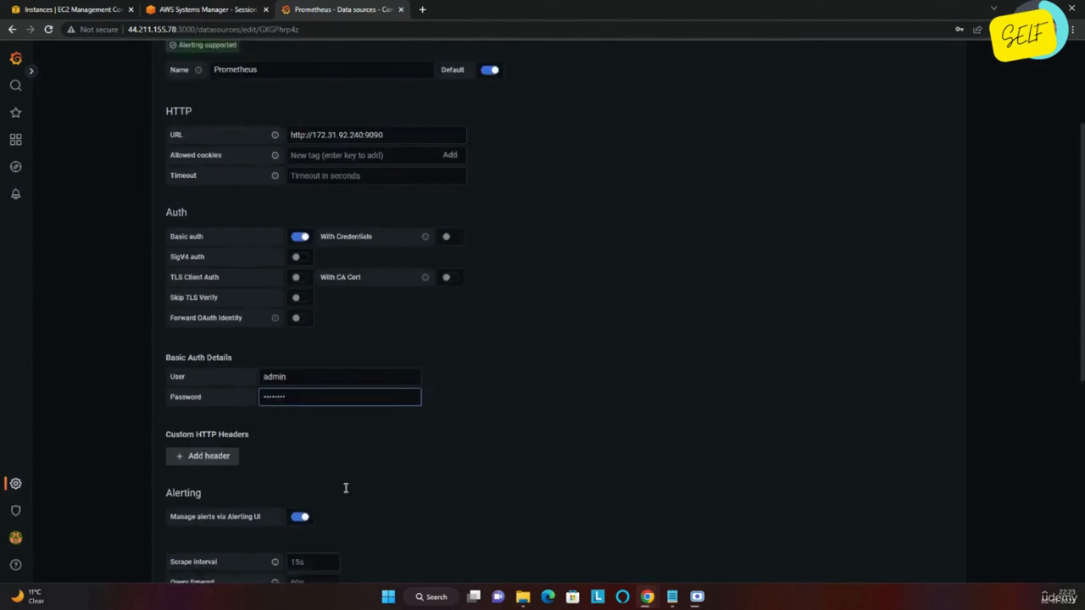
scroll(346, 492, down, 2)
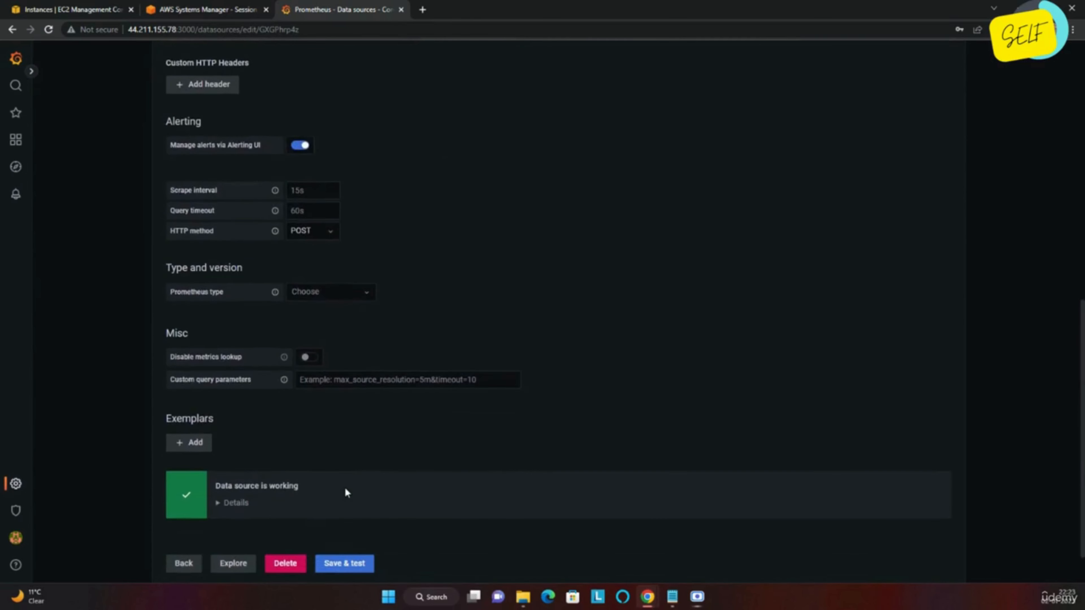
scroll(345, 486, down, 1)
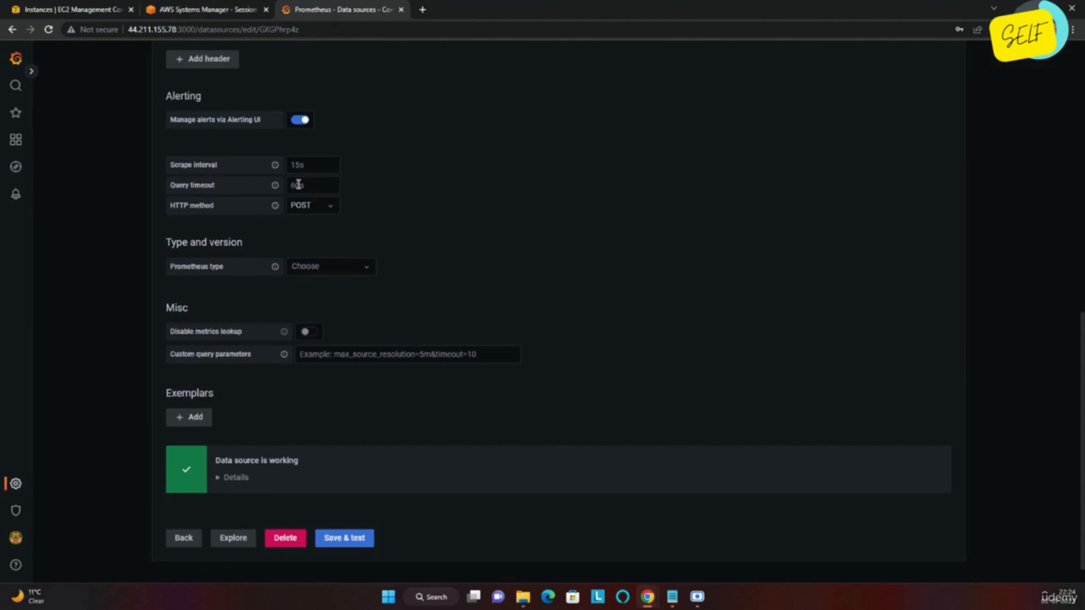
scroll(298, 184, down, 1)
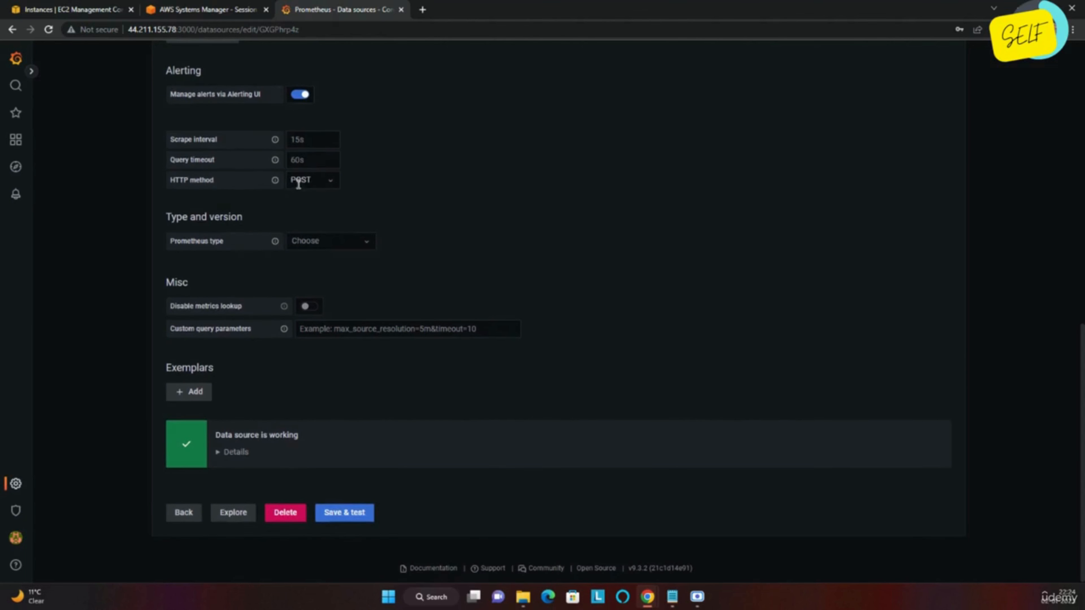
click(354, 517)
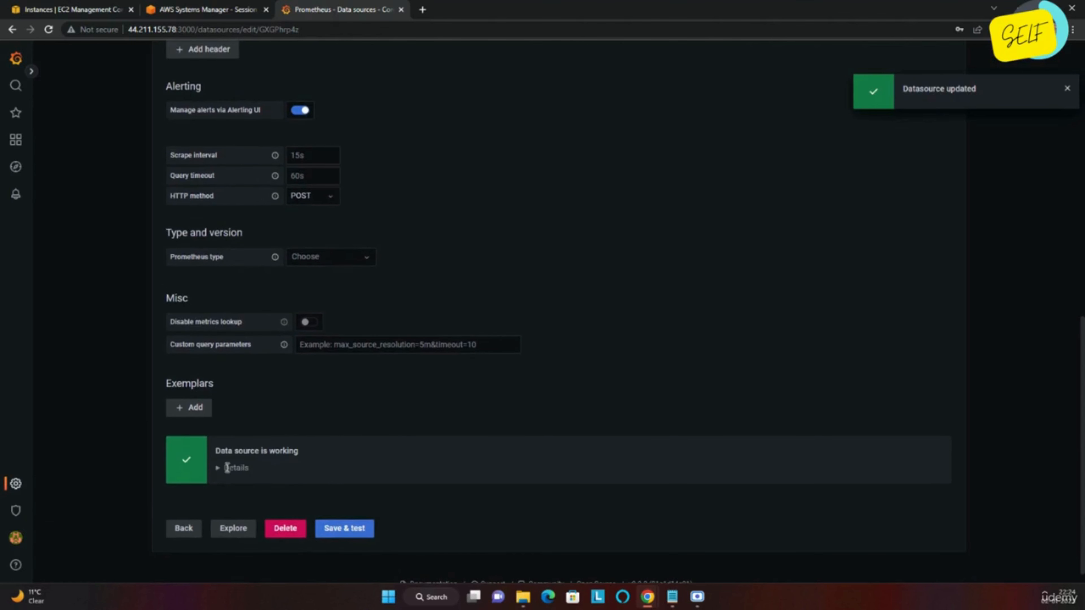
drag(236, 455, 269, 454)
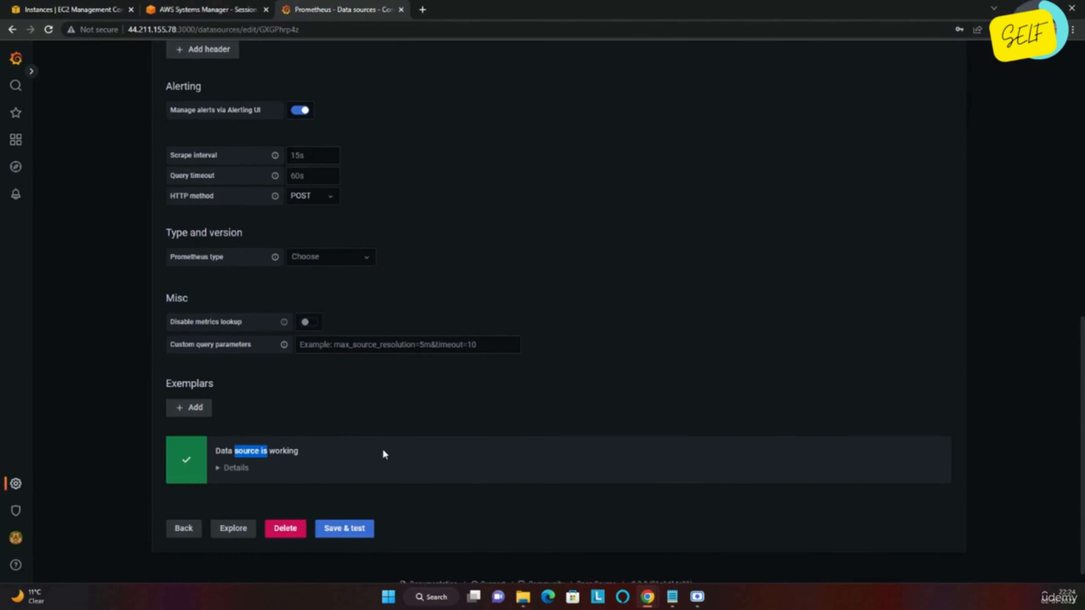
Step: Open Explore and switch it to the Prometheus data source
click(188, 528)
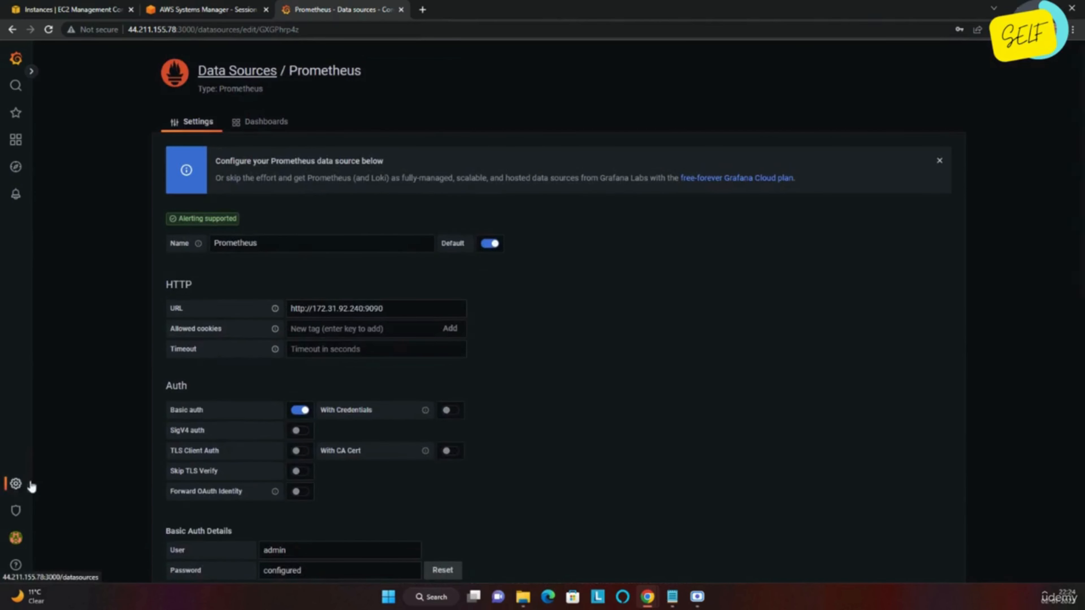
click(16, 487)
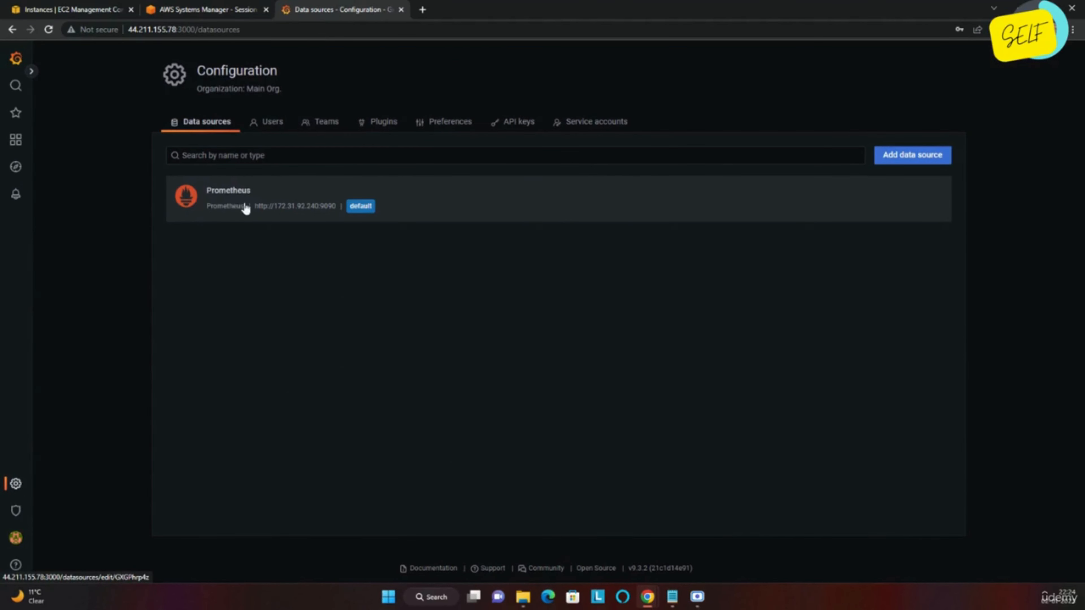
click(15, 168)
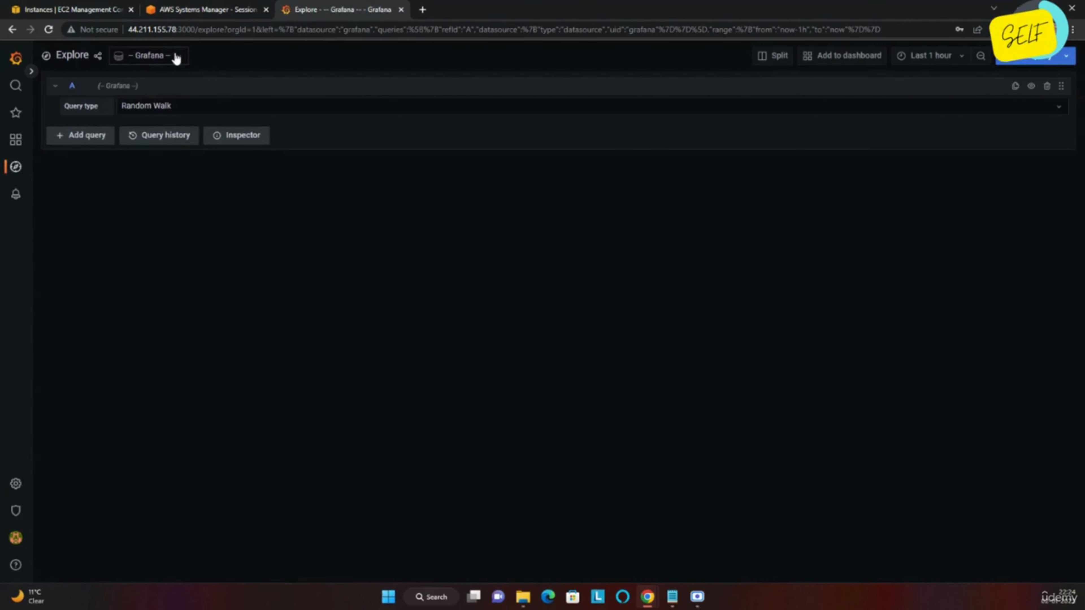
click(176, 58)
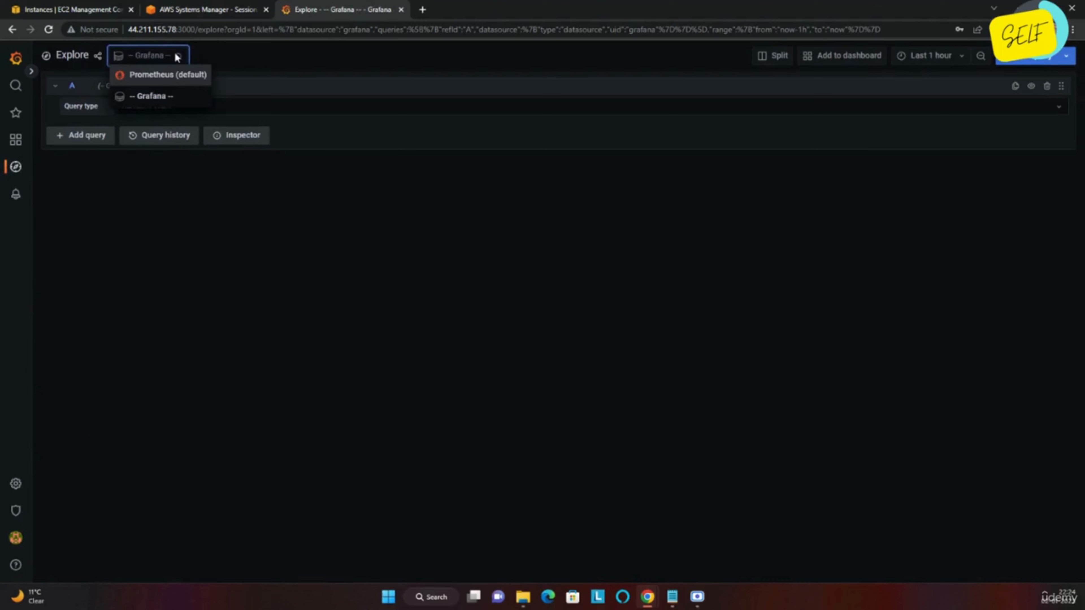
click(163, 77)
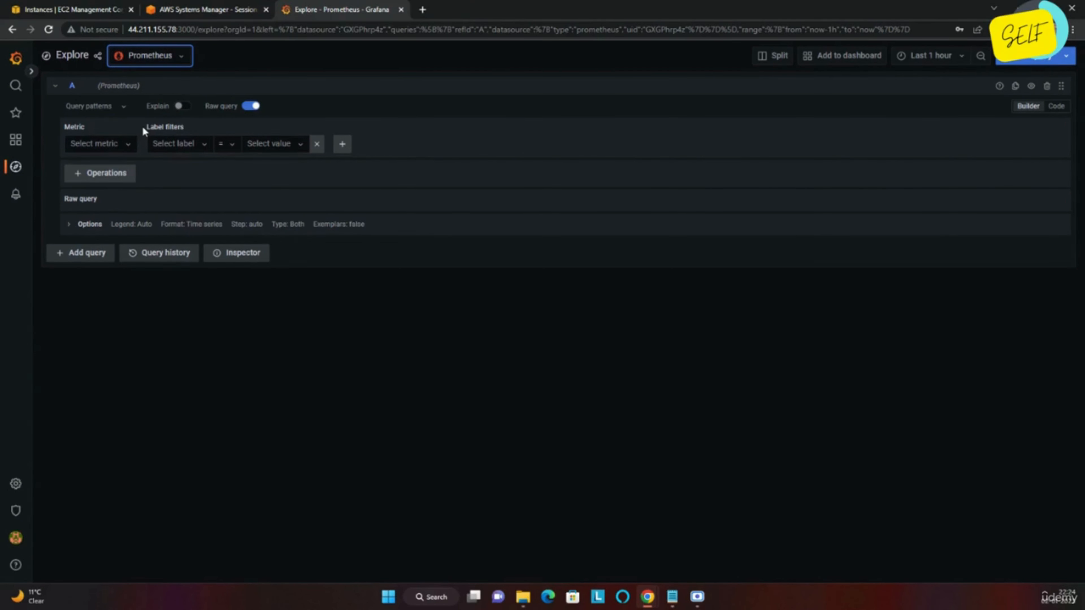
Step: Choose the metric prometheus_remote_storage_bytes_total, then view and dismiss the label list unfiltered
click(133, 145)
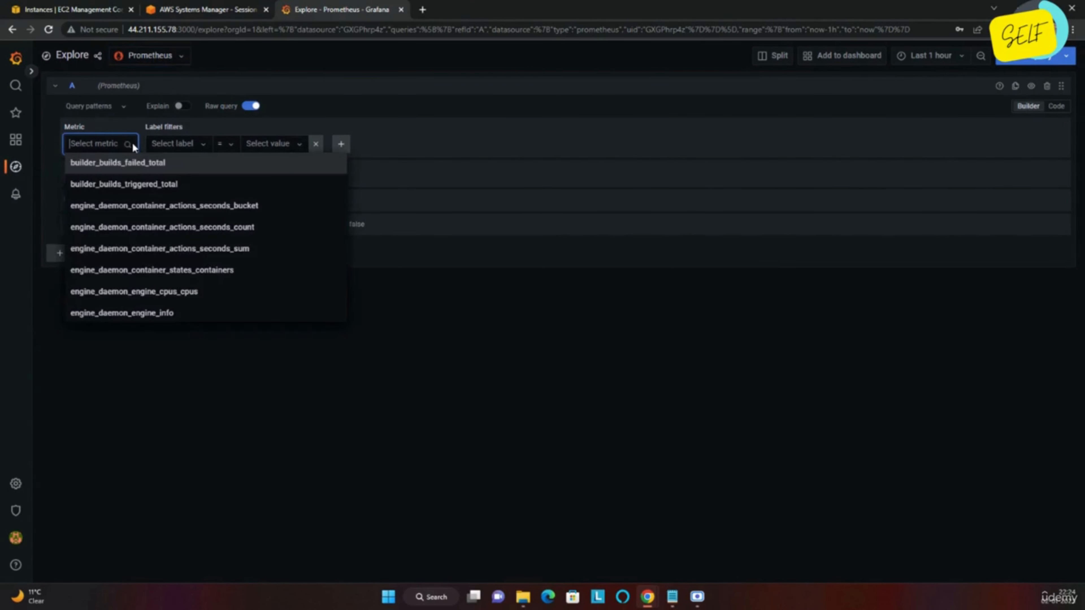
text(REMOTE)
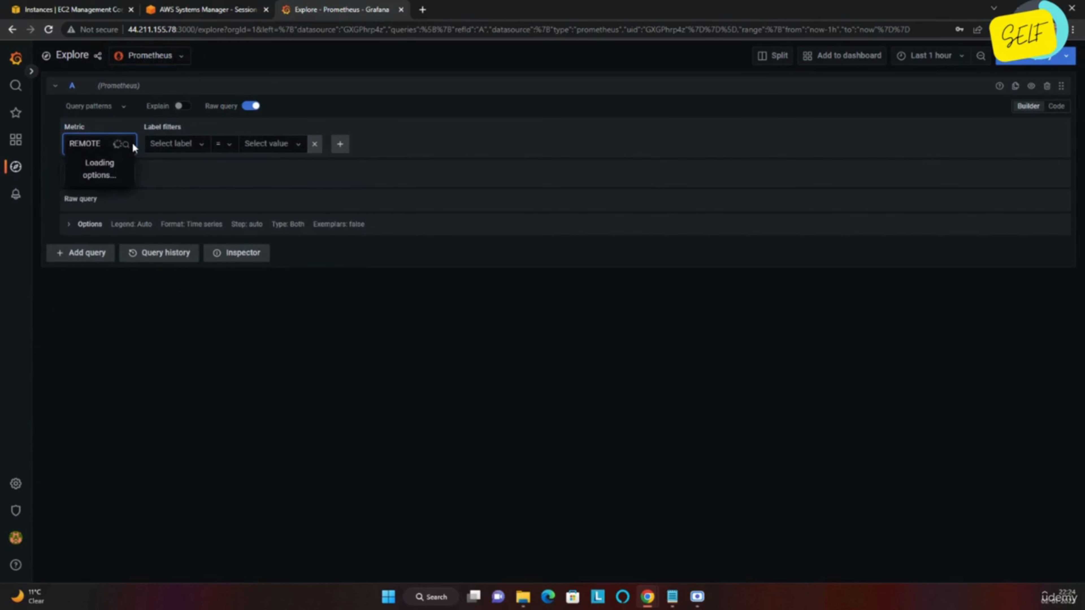
key(BackSpace)
key(BackSpace)
key(BackSpace)
key(BackSpace)
key(BackSpace)
key(BackSpace)
text(remote)
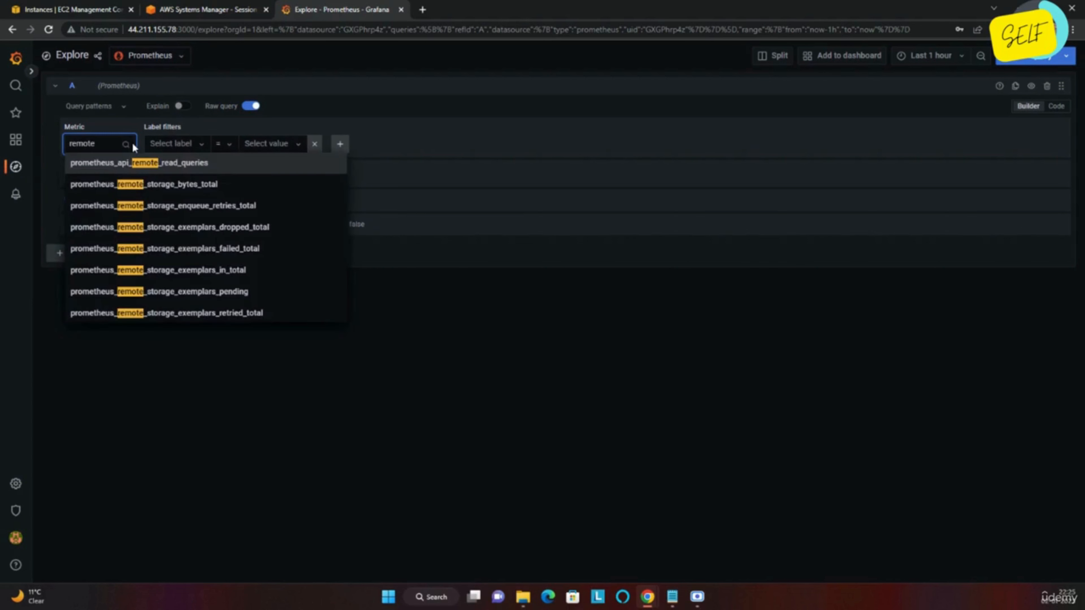
click(176, 188)
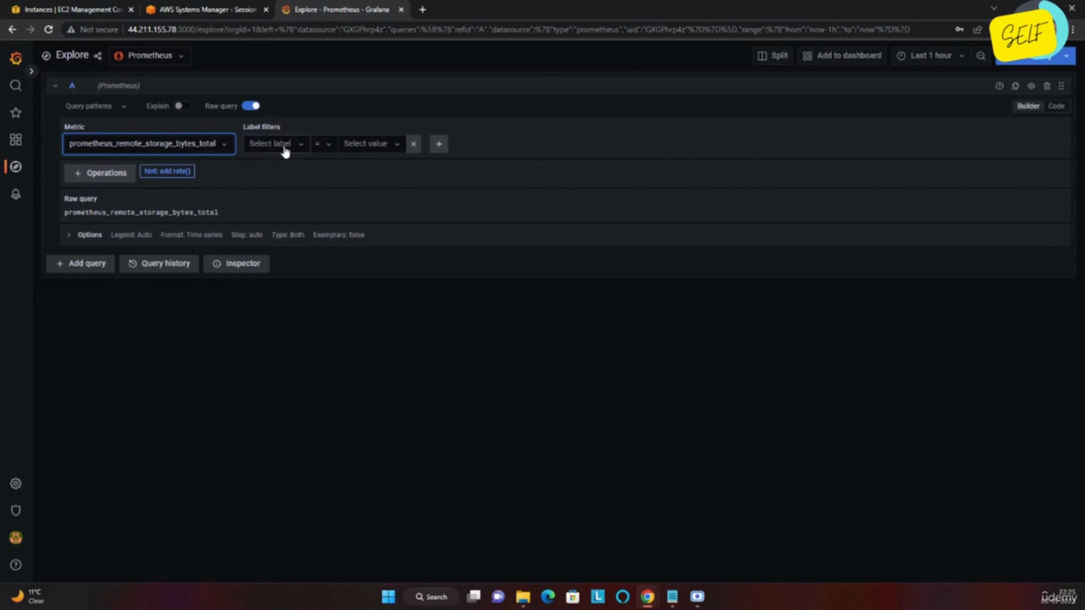
click(285, 152)
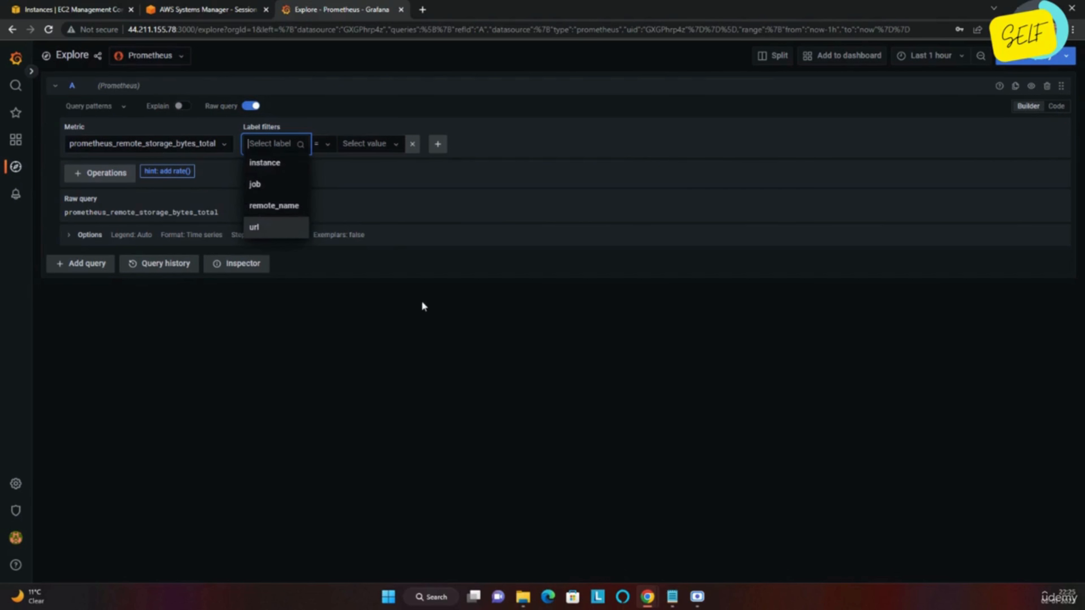
click(393, 328)
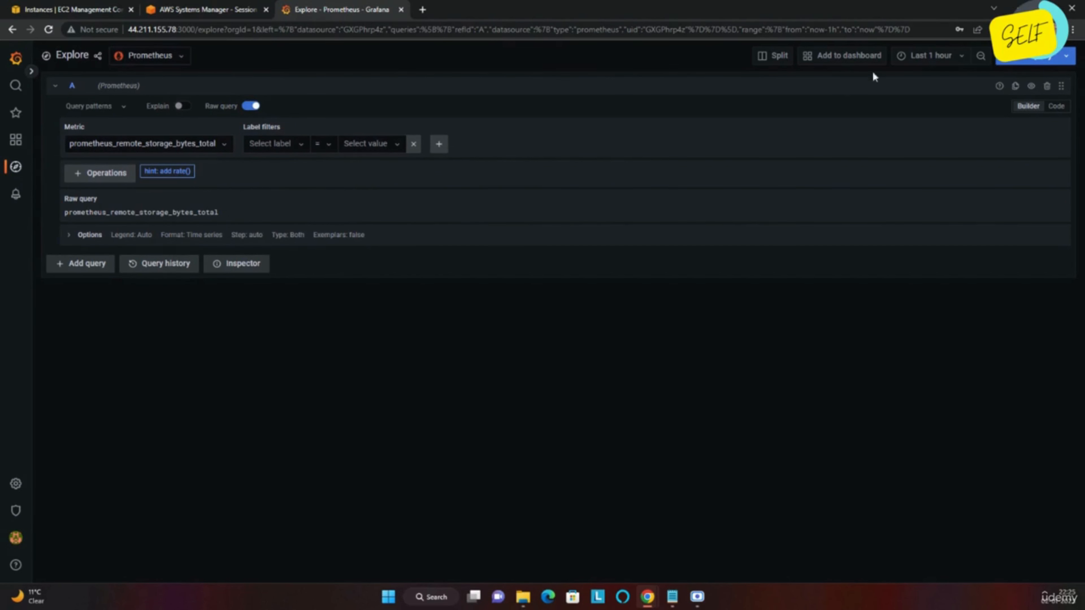
Step: Run the query and show the series as stacked bars after trying Bars, Points and Stacked lines
click(1033, 56)
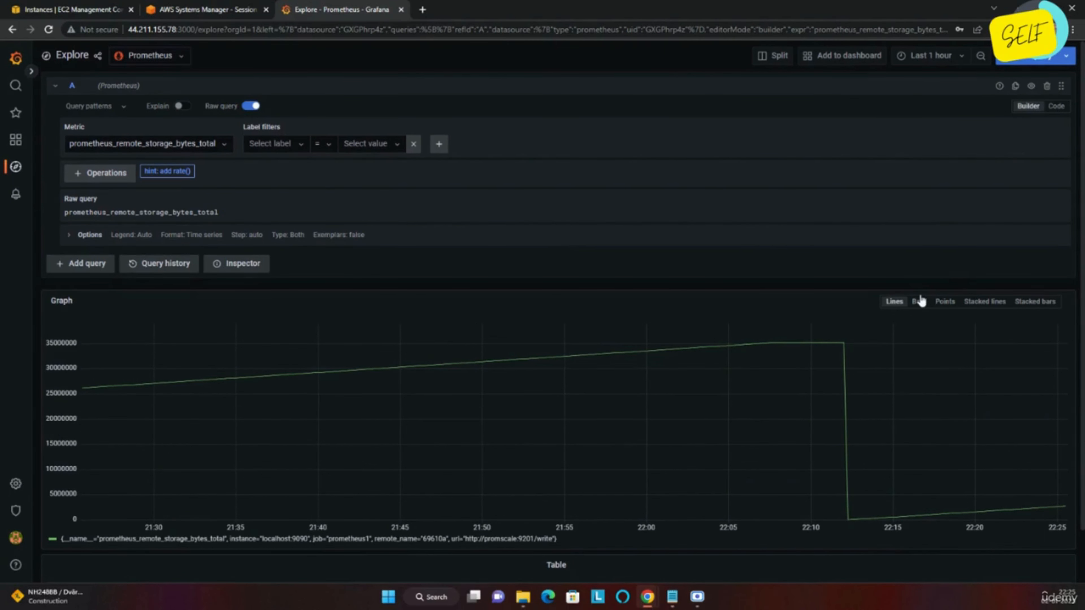
click(919, 302)
click(945, 303)
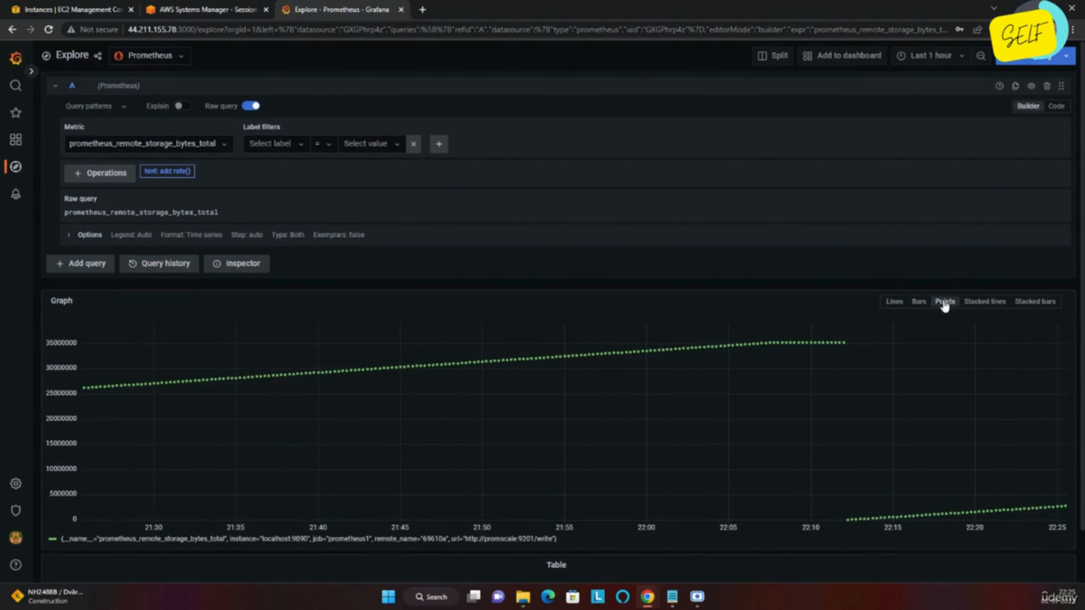
click(980, 308)
click(1050, 306)
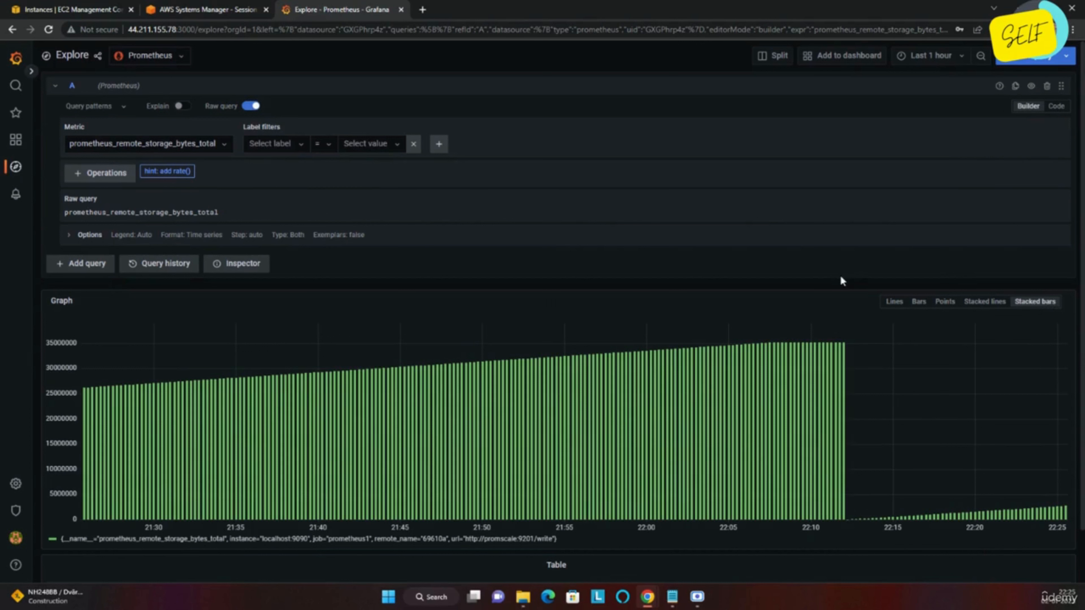
Step: Widen the time range to Last 6 hours and dismiss the Add to dashboard prompt
click(935, 57)
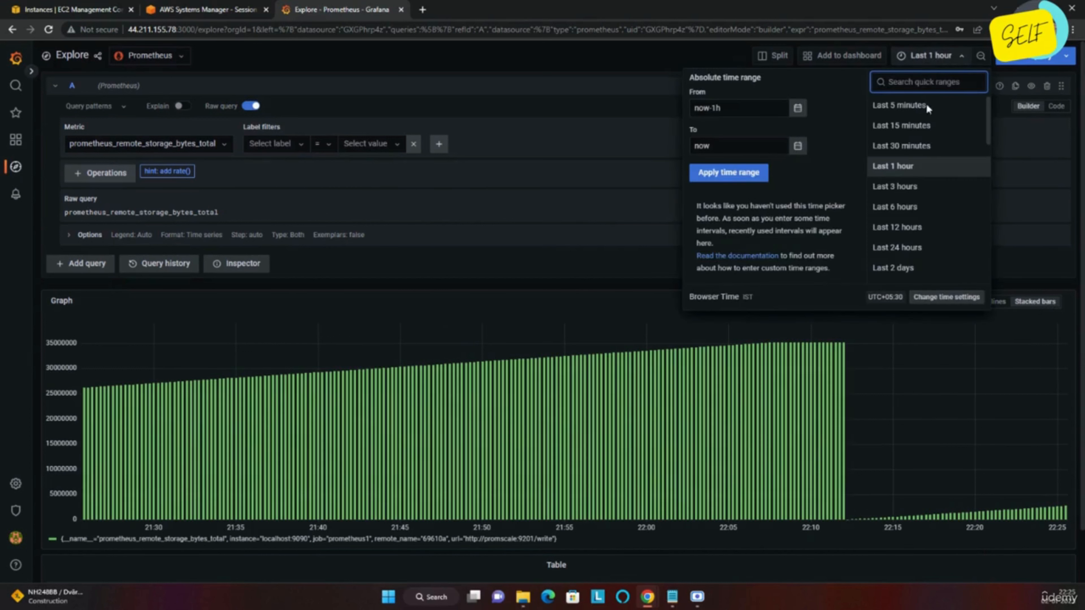
click(906, 208)
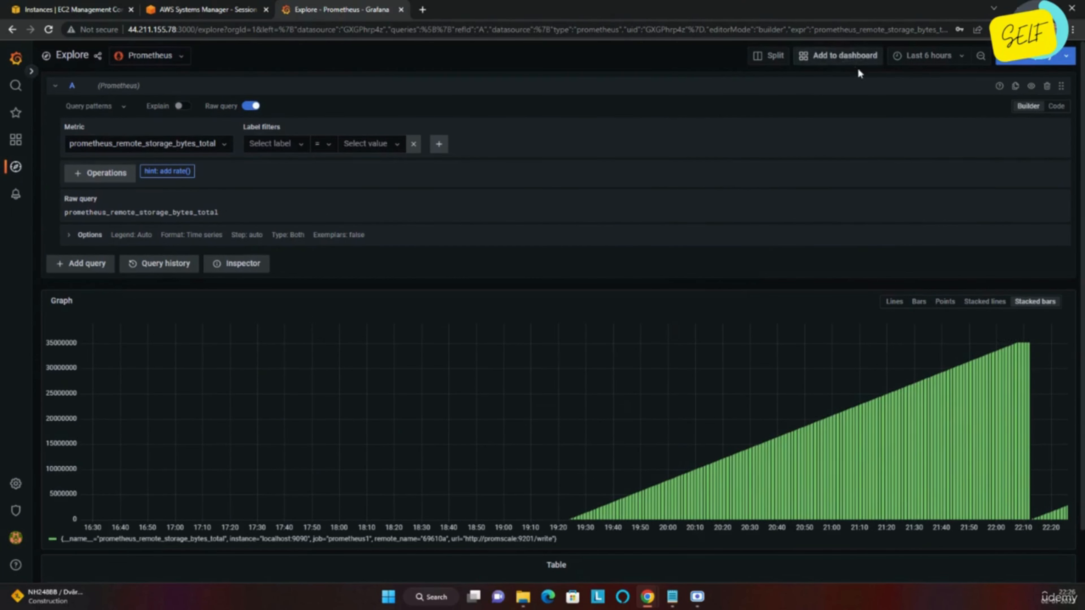
click(833, 60)
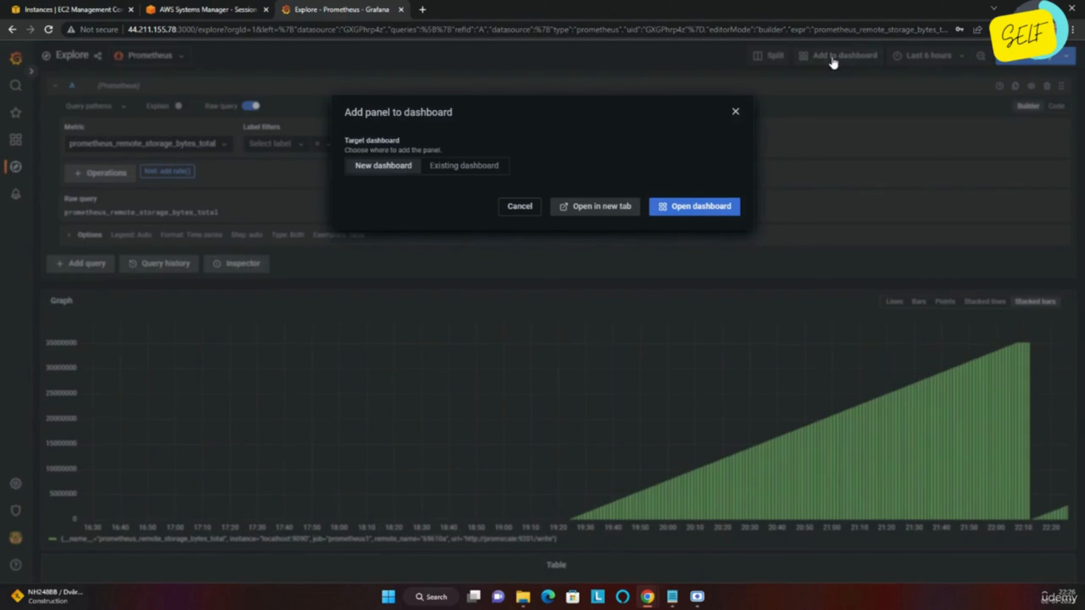
click(736, 111)
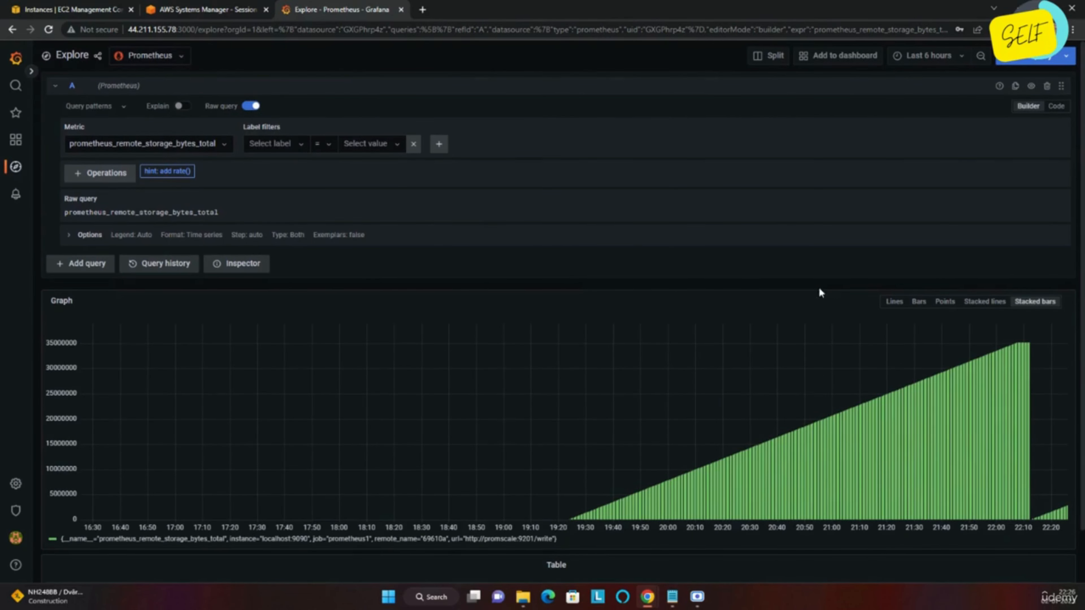
Step: Switch the query to Code mode and set a Custom legend template of {{__name__}}
click(1056, 106)
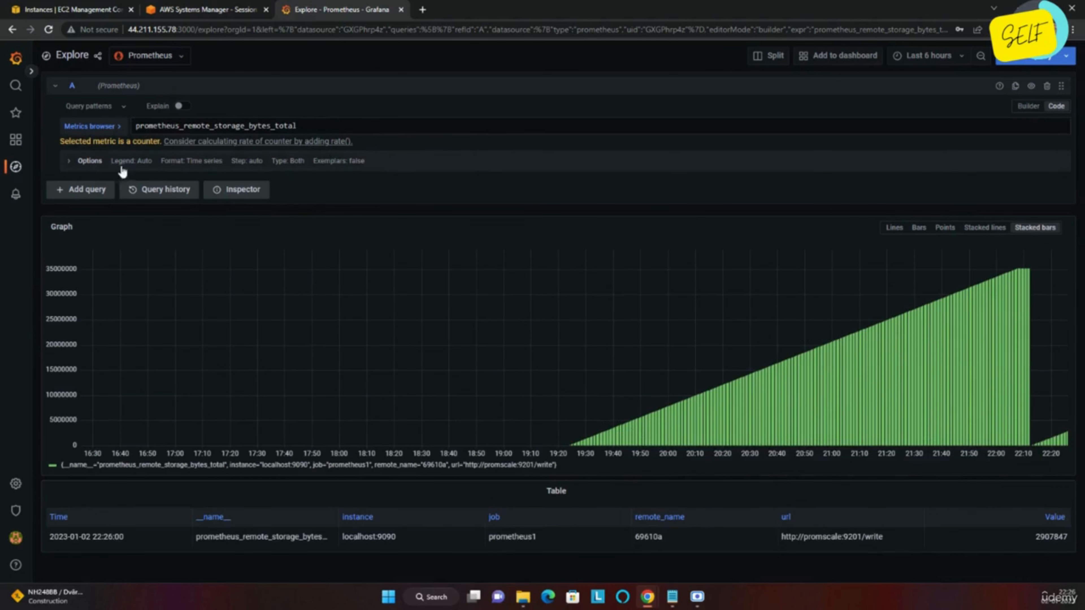
click(88, 162)
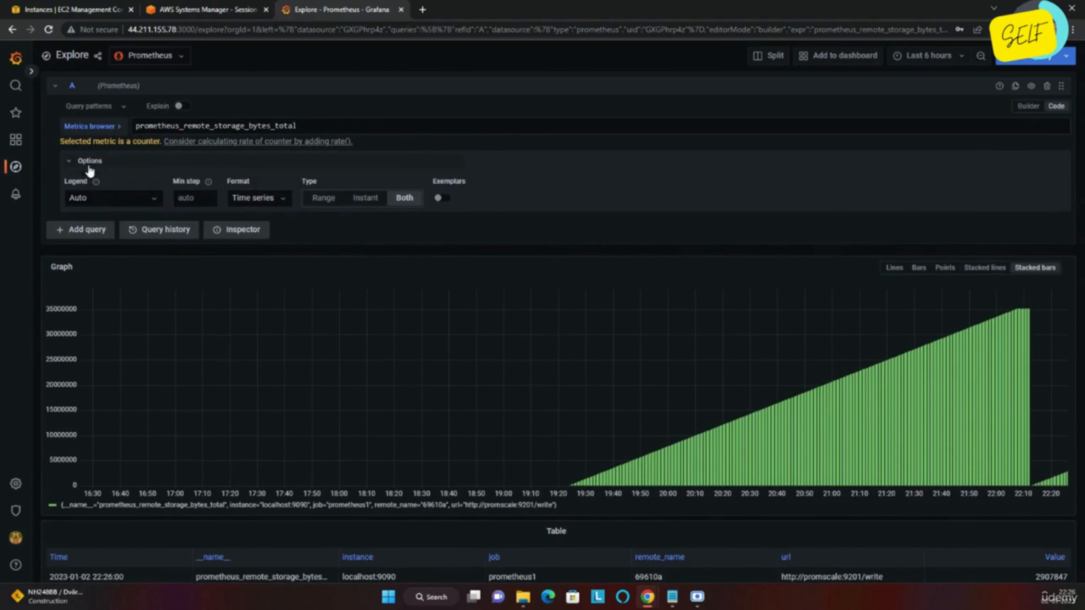
click(140, 204)
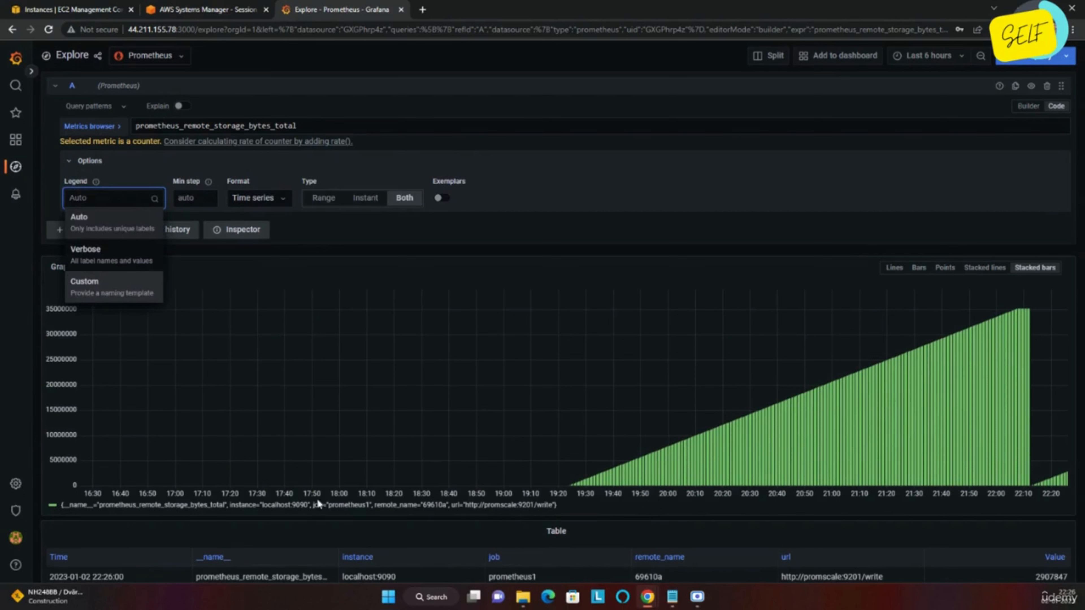
click(334, 506)
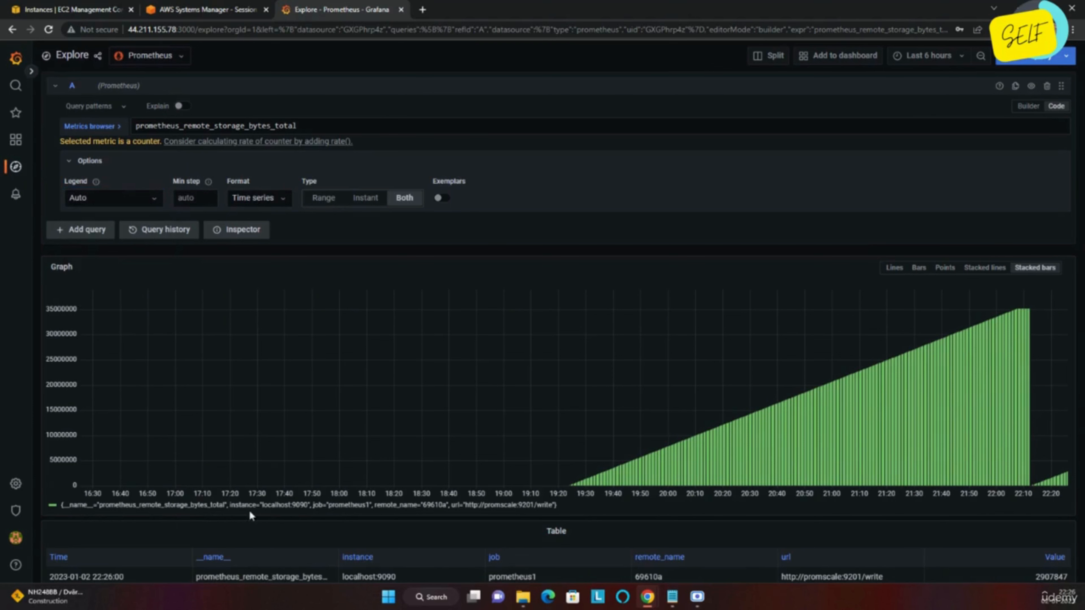
click(124, 199)
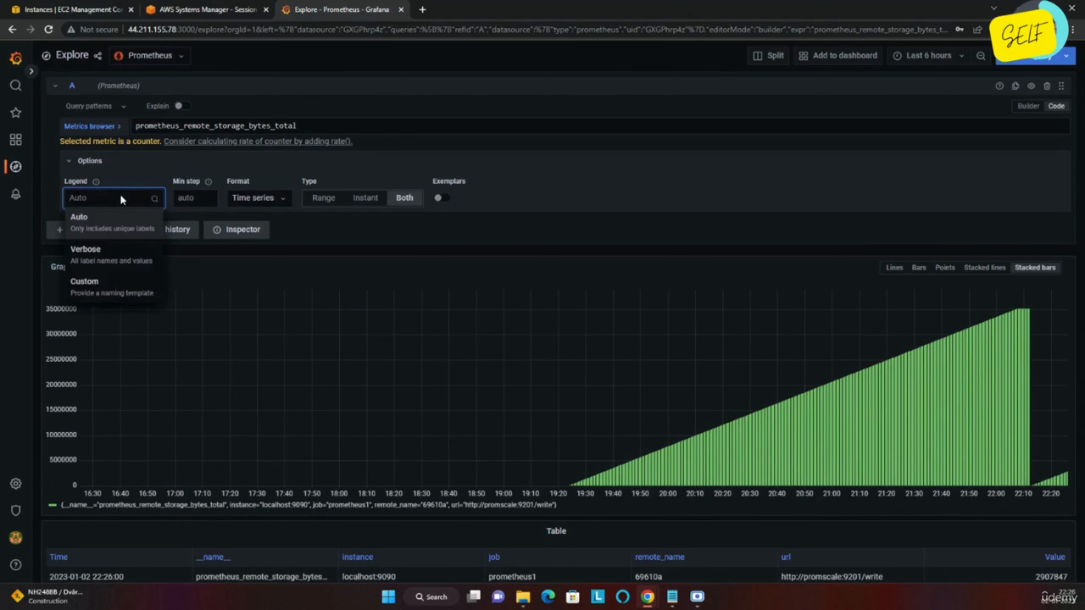
click(101, 297)
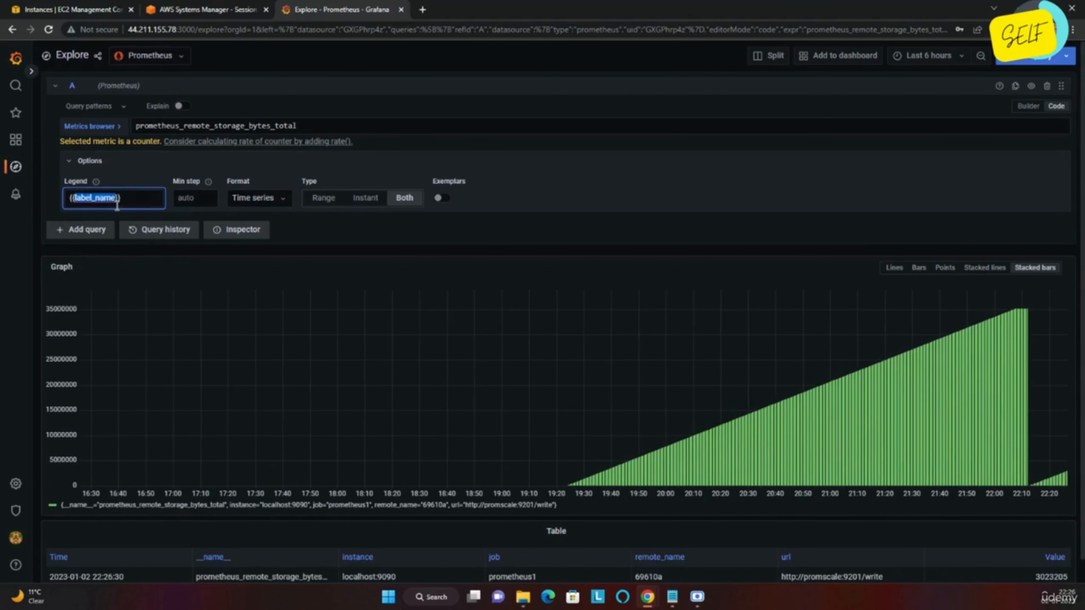
text(__name__)
Step: Select the series name prometheus_remote_storage_bytes_total in the graph legend
right_click(321, 231)
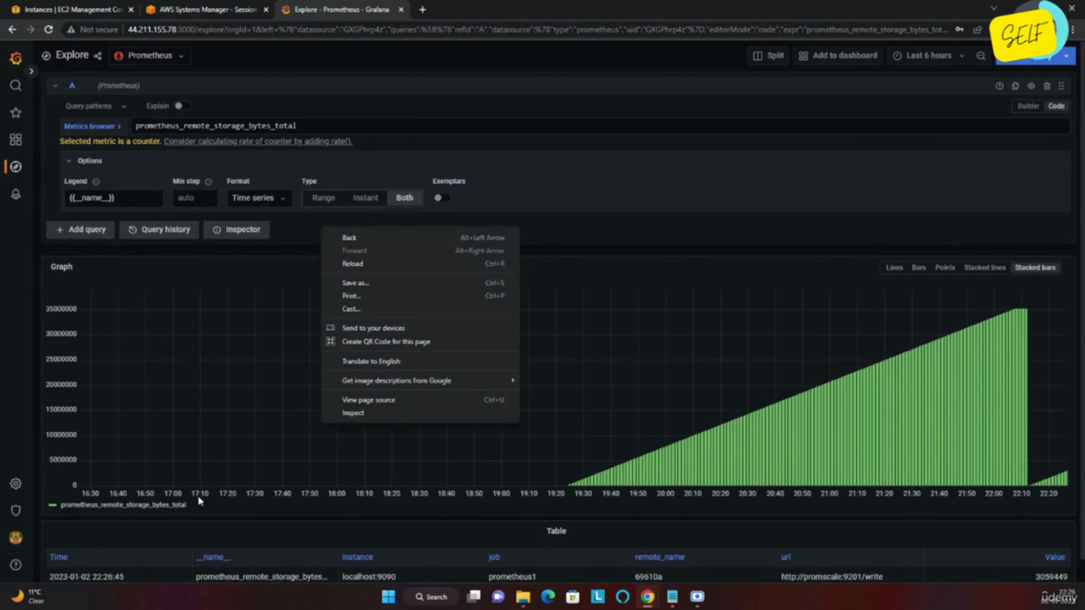
click(195, 505)
drag(196, 505, 57, 505)
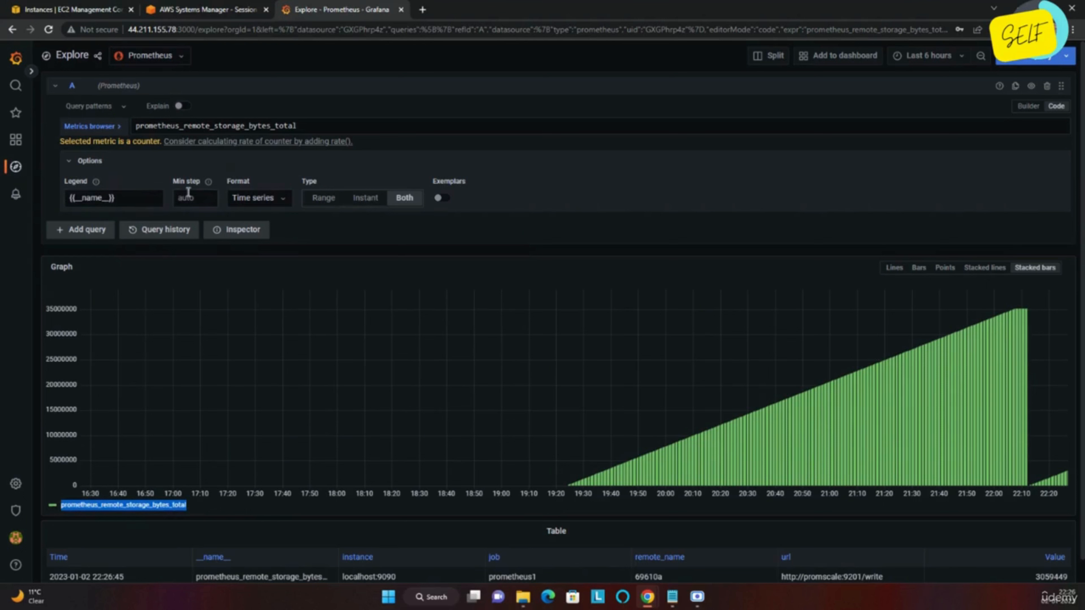
Step: Try the Table and Heatmap result formats, then set the format back to Time series
click(284, 201)
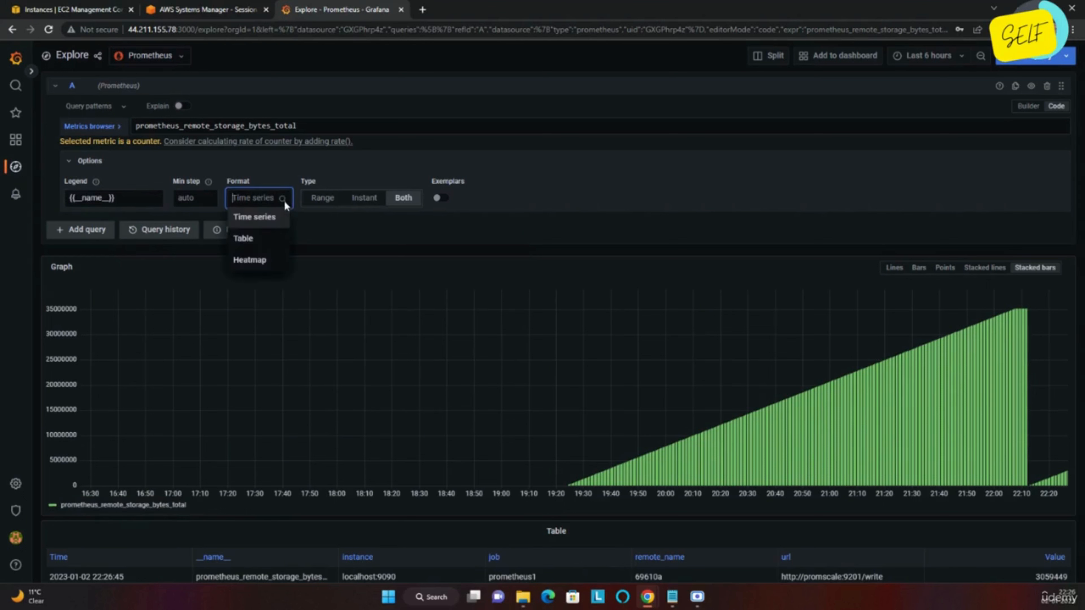
click(273, 244)
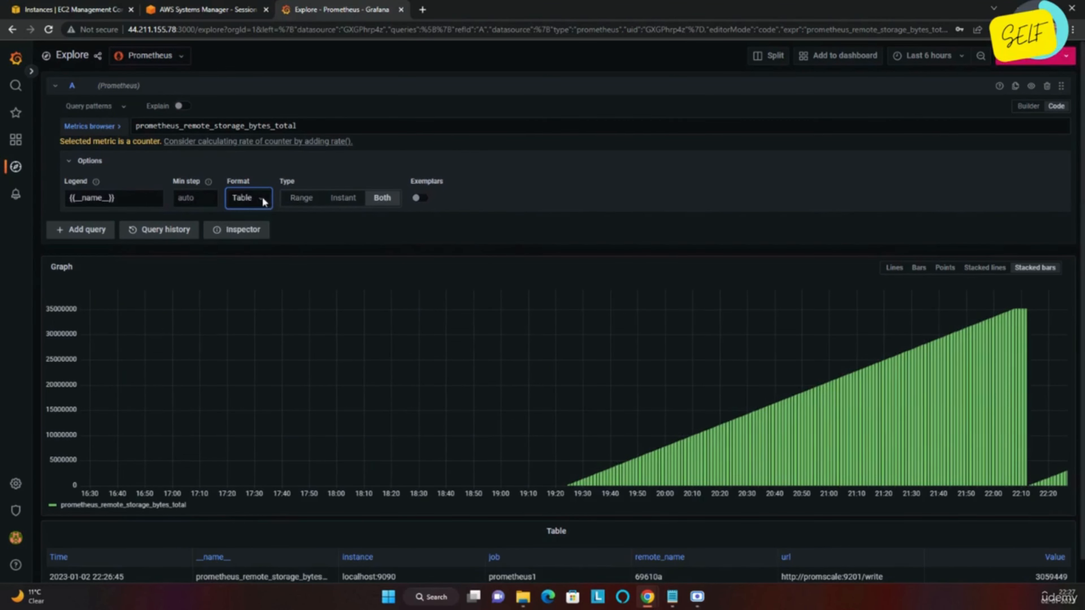
click(259, 203)
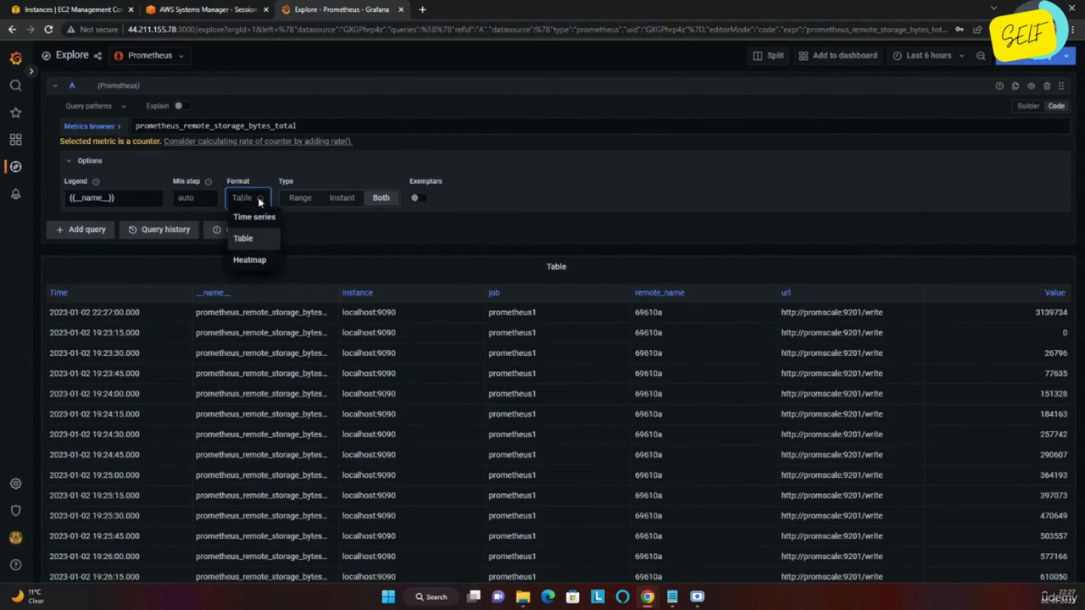
click(252, 260)
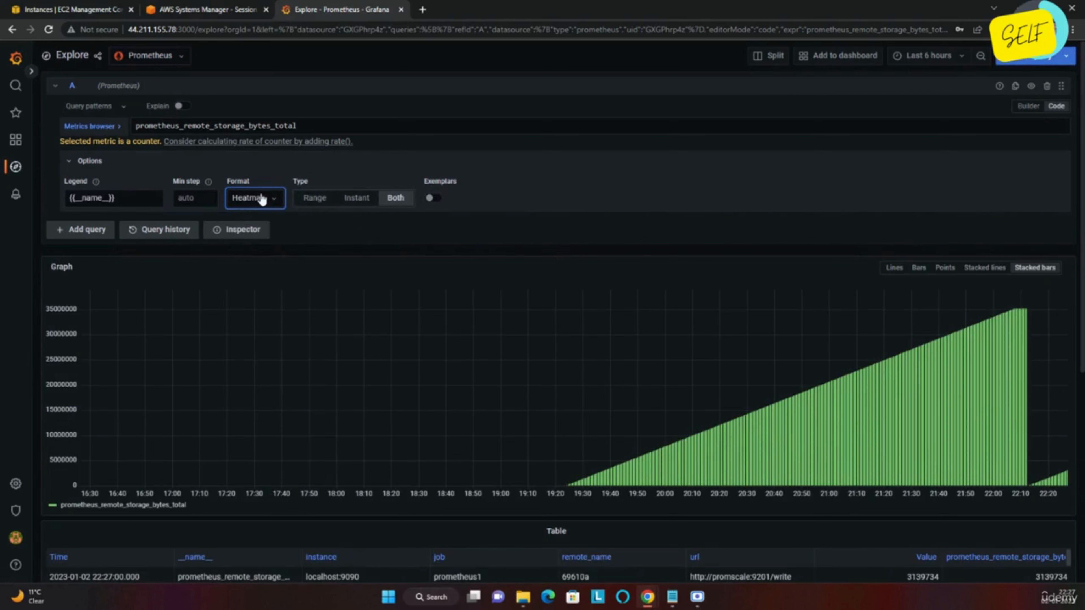
click(262, 199)
click(251, 224)
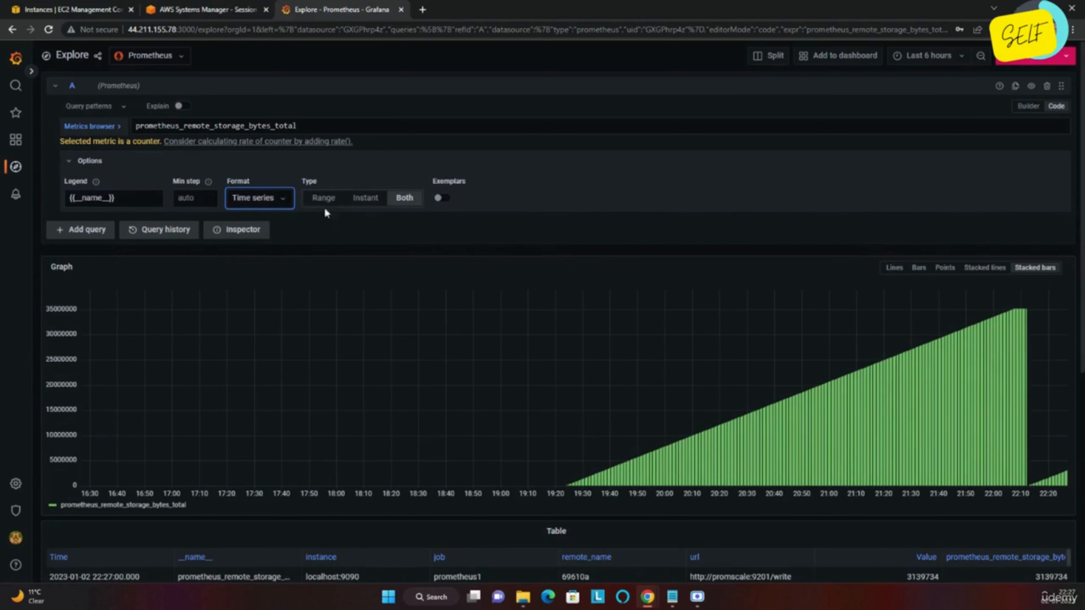